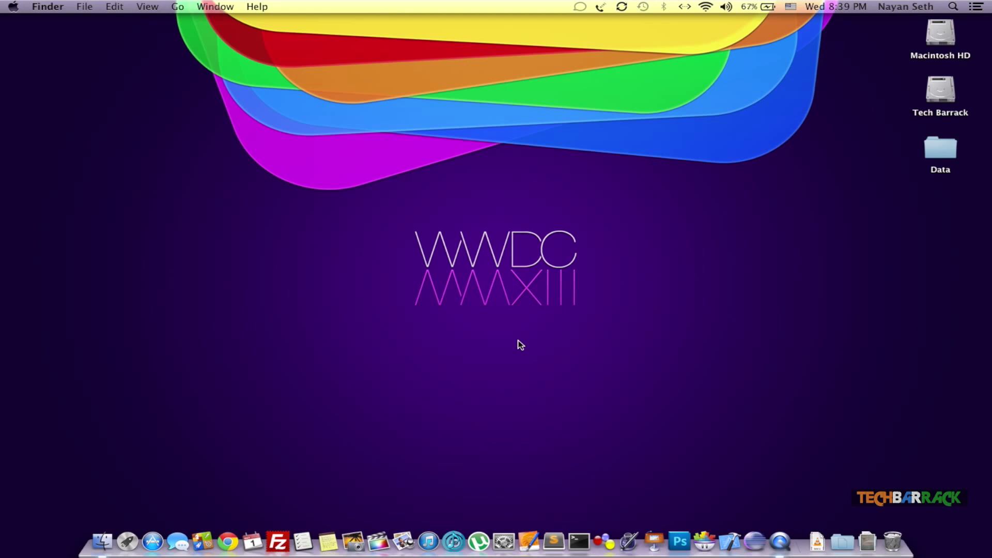
Check the IP addresses of the Ethernet and Wi-Fi connections in the Mac's network preferences, and close the preferences.
left_click(502, 517)
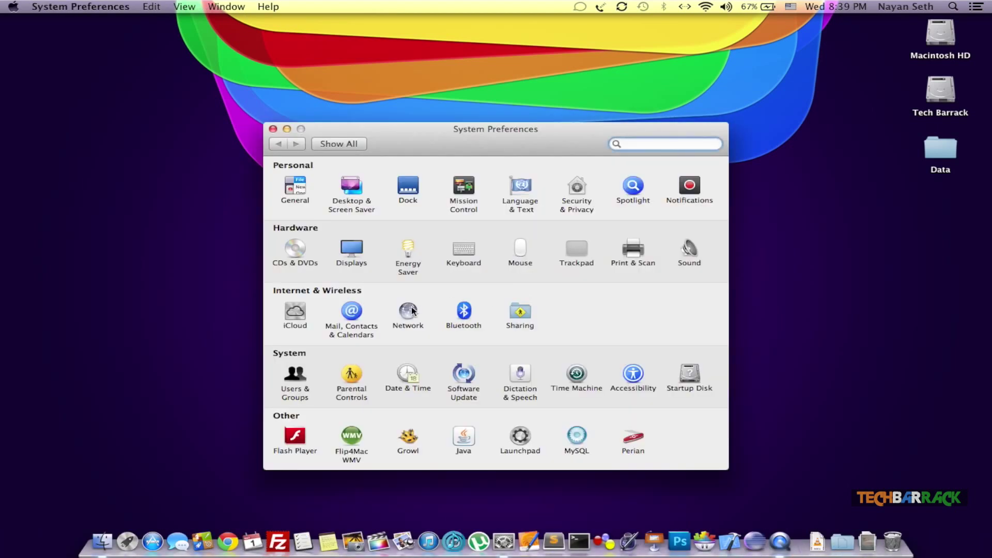
left_click(409, 311)
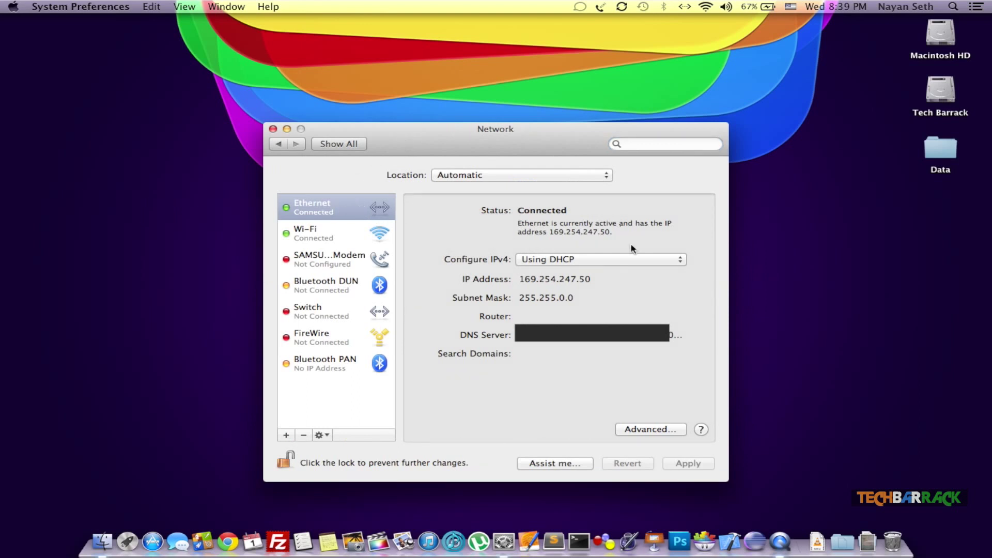
double_click(532, 280)
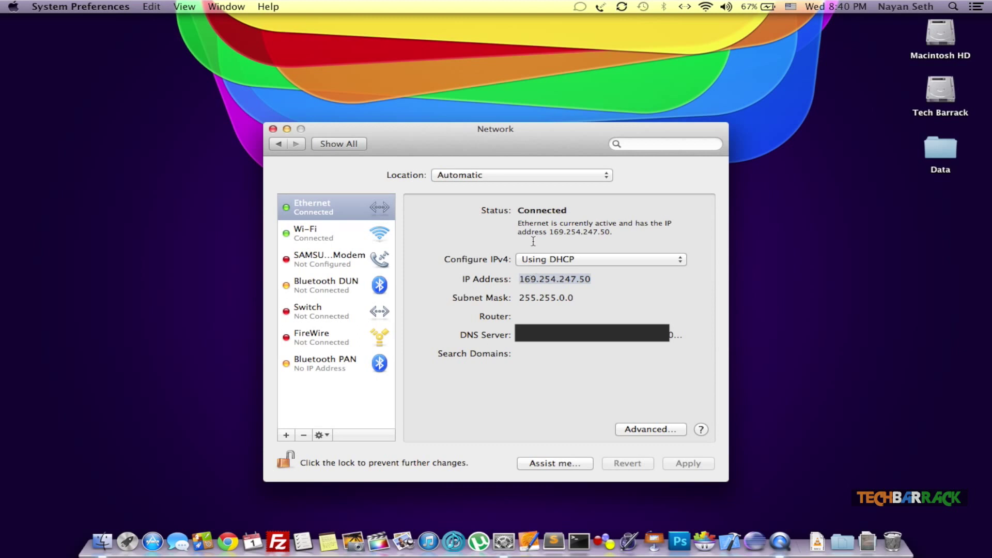
left_click(336, 232)
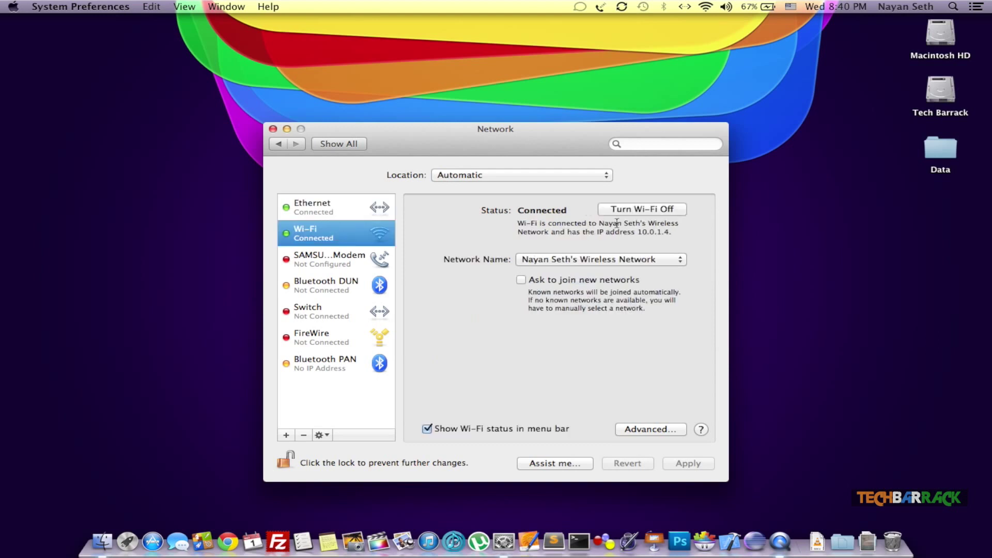
triple_click(645, 233)
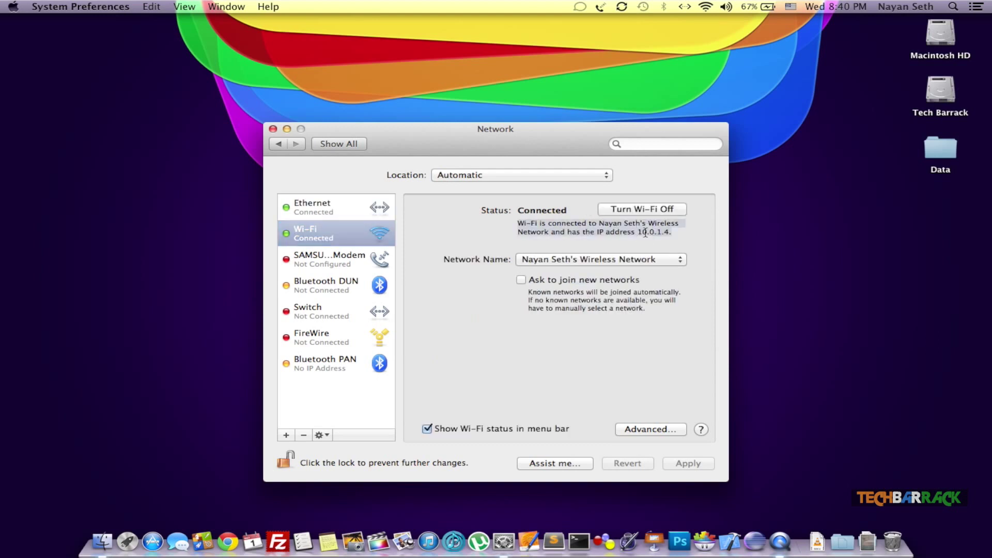
left_click(645, 232)
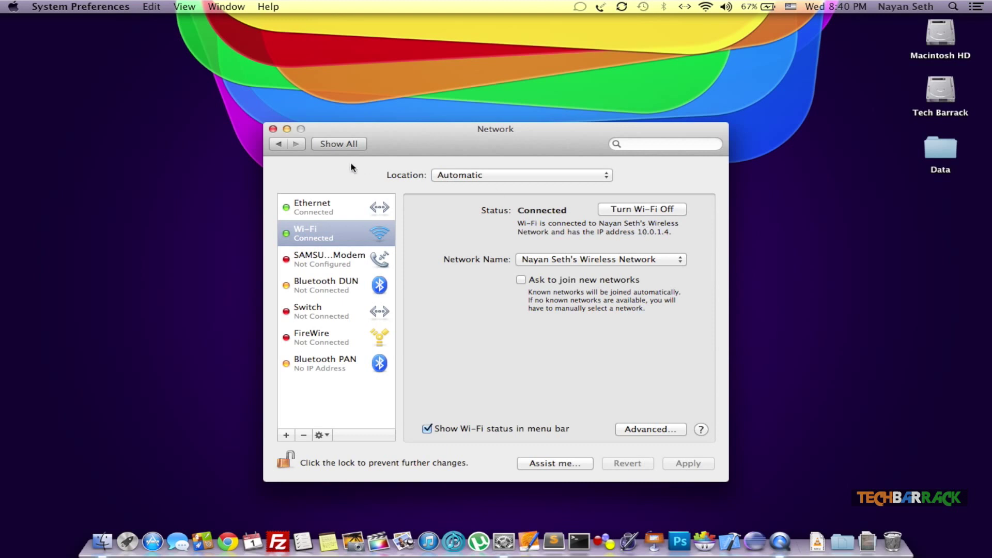
left_click(273, 129)
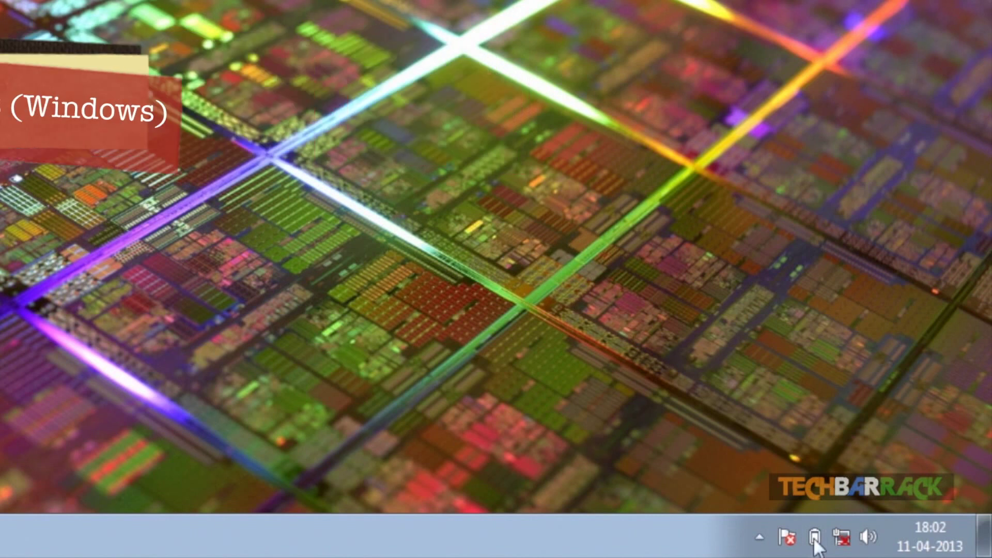
On the Windows computer, open the Internet Protocol Version 4 (TCP/IPv4) properties of the Local Area Connection adapter.
right_click(844, 543)
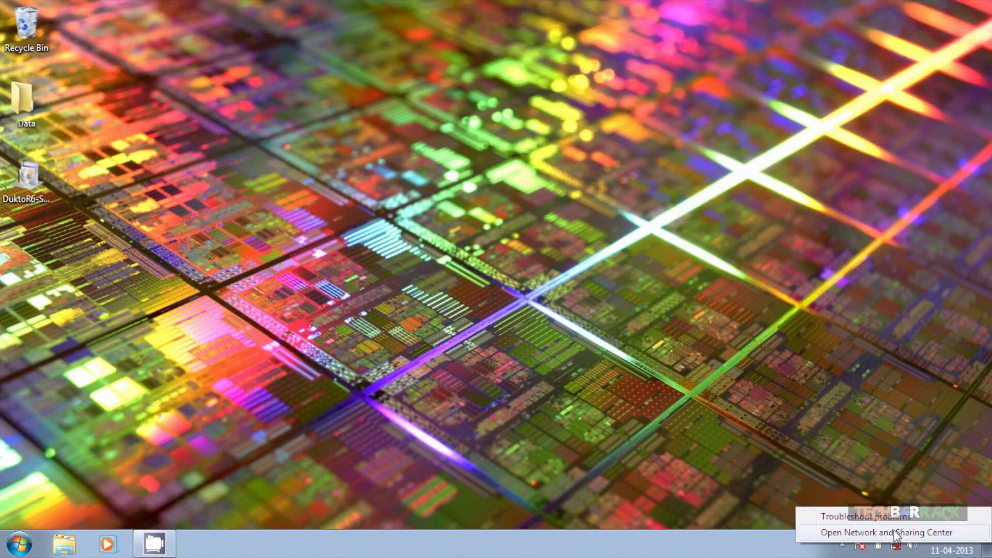
left_click(843, 518)
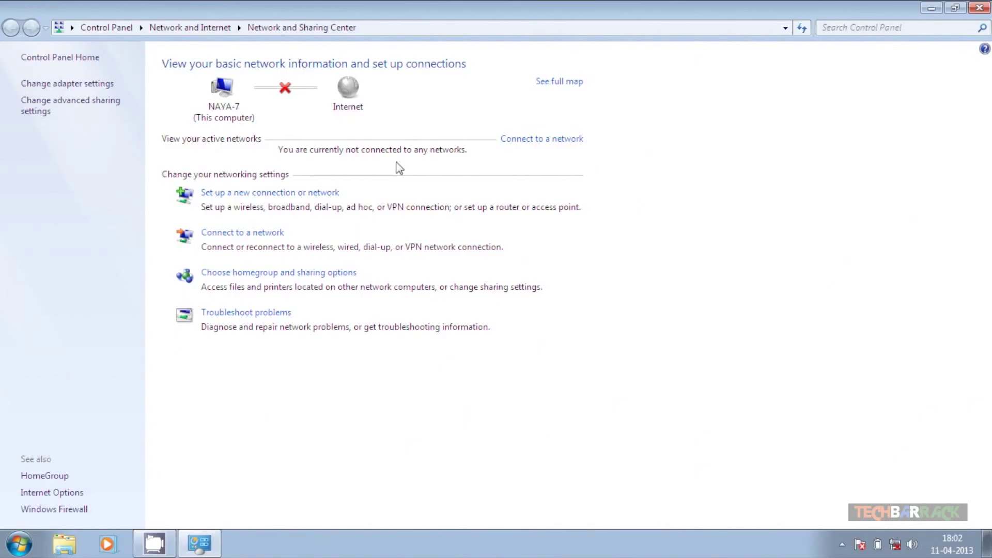
left_click(96, 85)
right_click(77, 86)
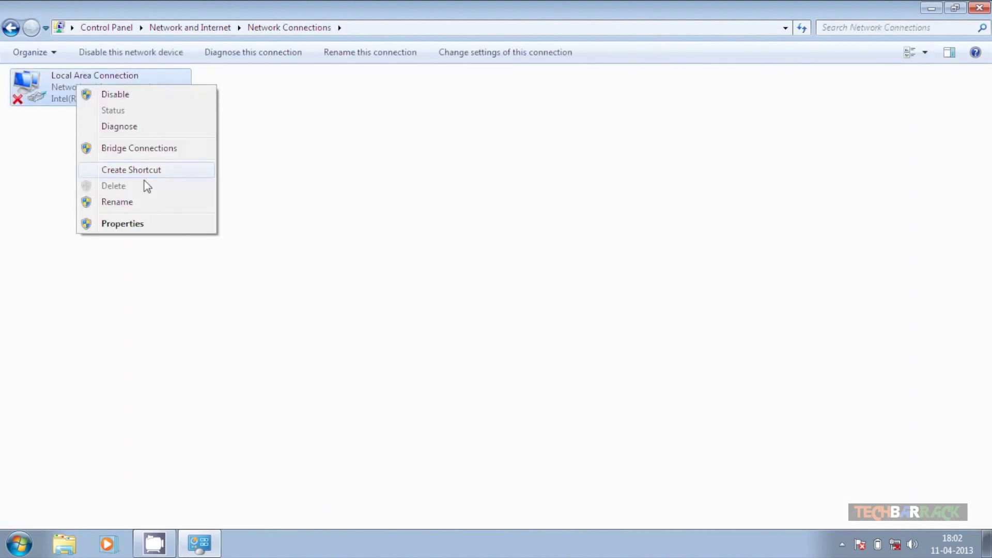
left_click(145, 227)
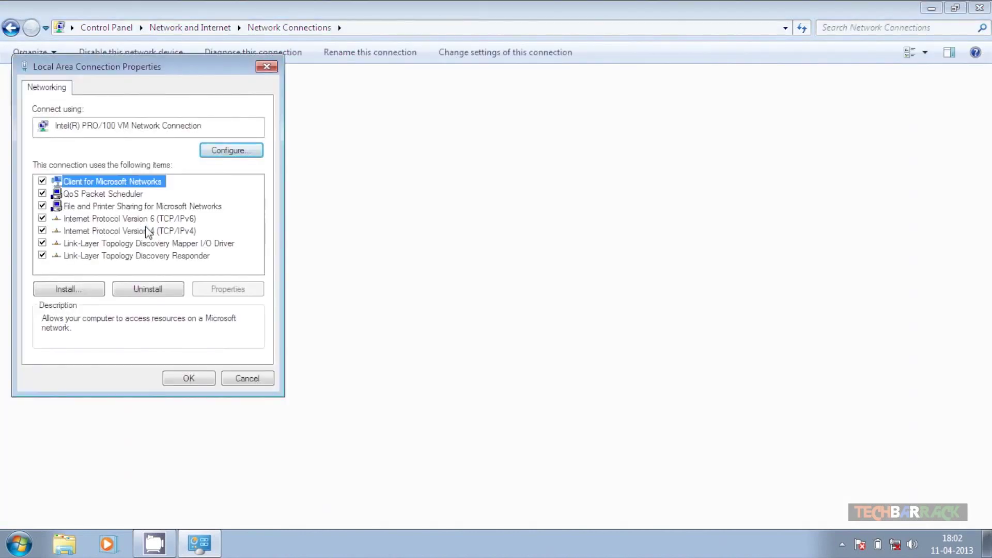
double_click(135, 231)
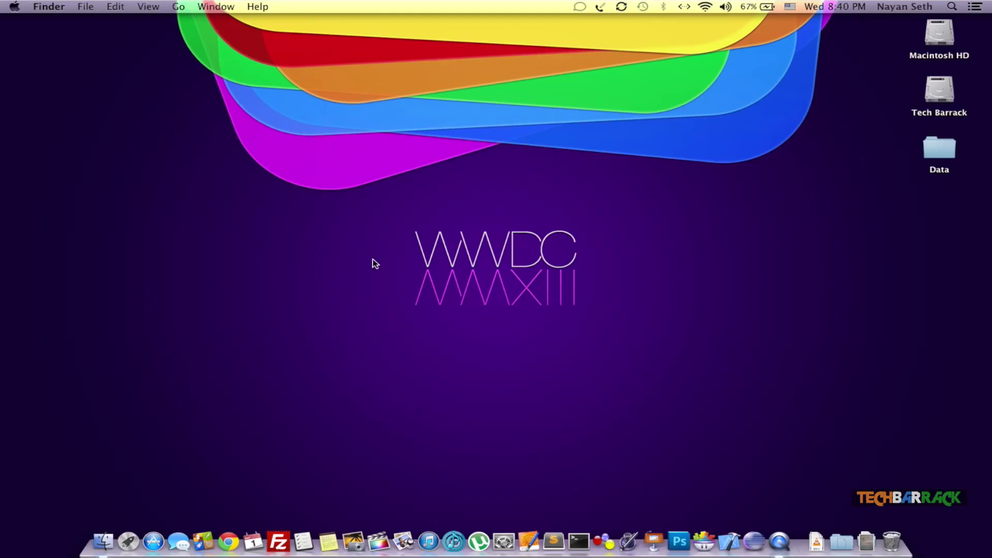
On the Mac, launch AirPort Utility by searching for "airpo" and start setting up the new base station AirPort Express 0adefb.
left_click(952, 7)
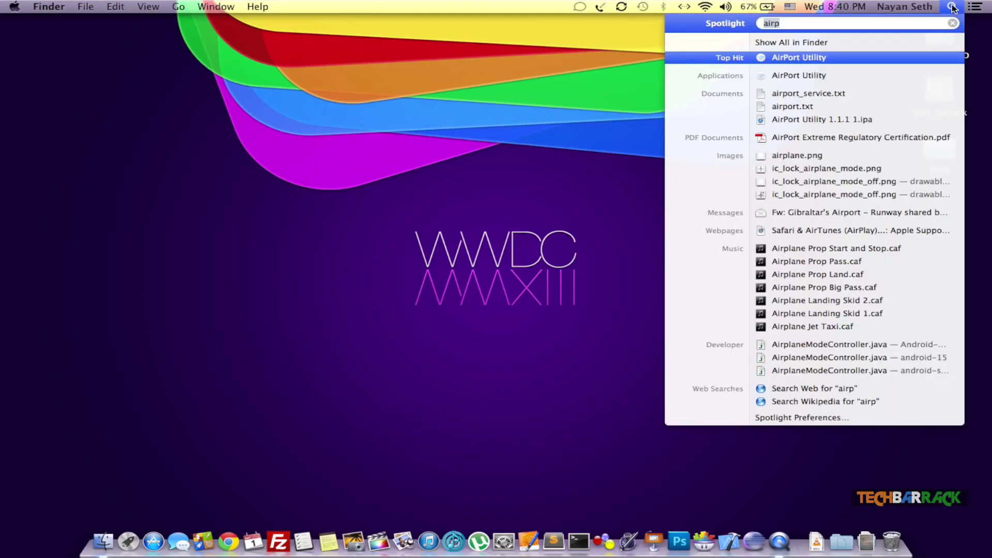
type("airpo")
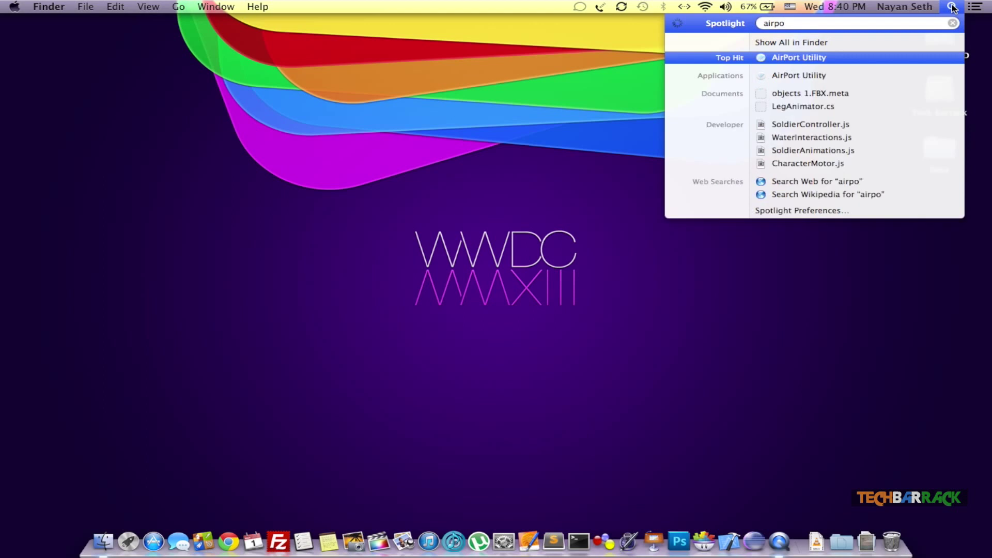
key("Return")
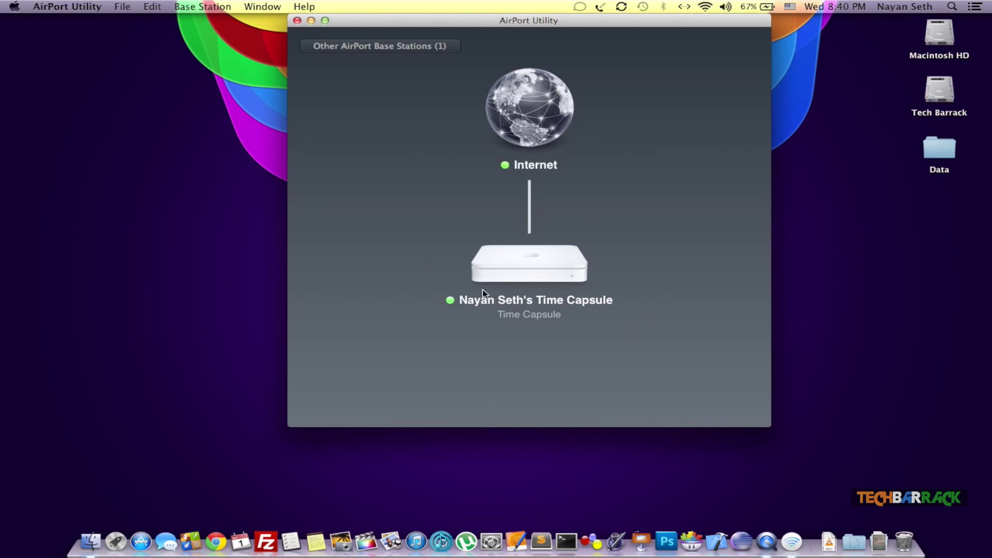
left_click(393, 47)
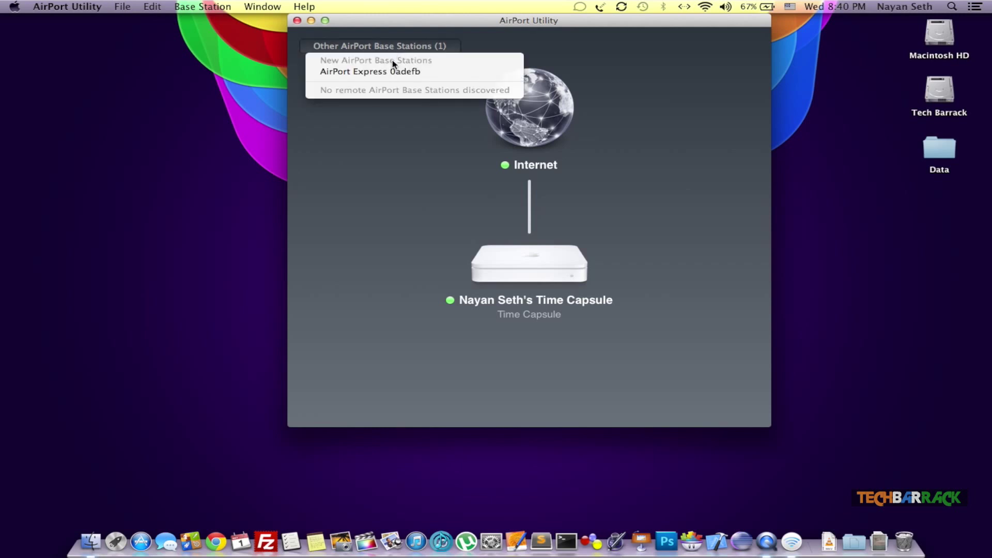
left_click(410, 73)
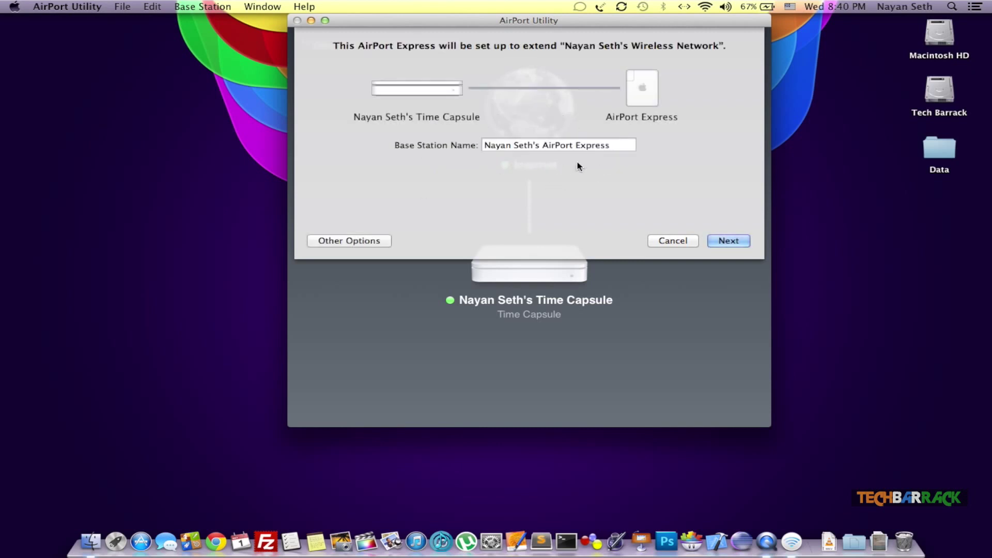
Enter Bose as the base station name, and choose to add the AirPort Express to the existing home wireless network.
triple_click(531, 145)
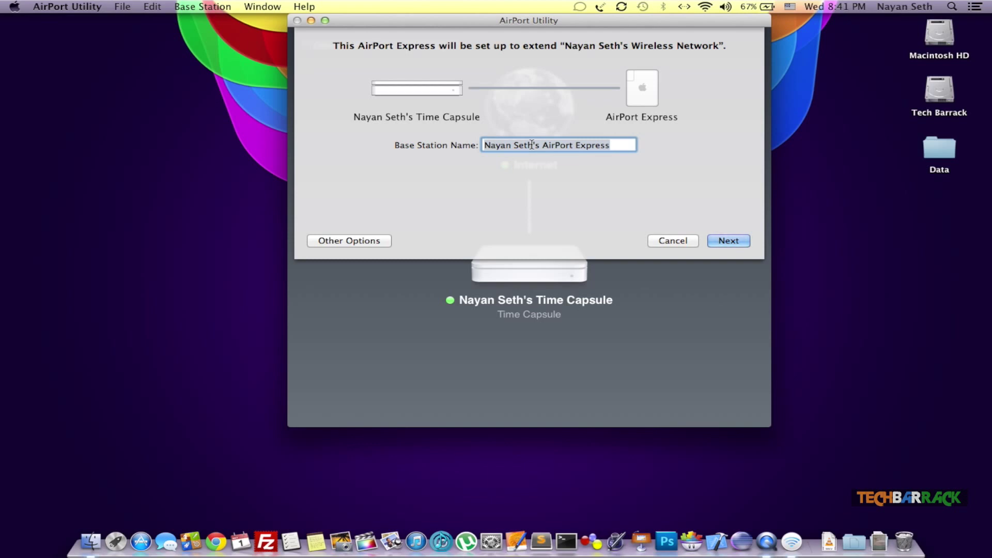
type("Bose")
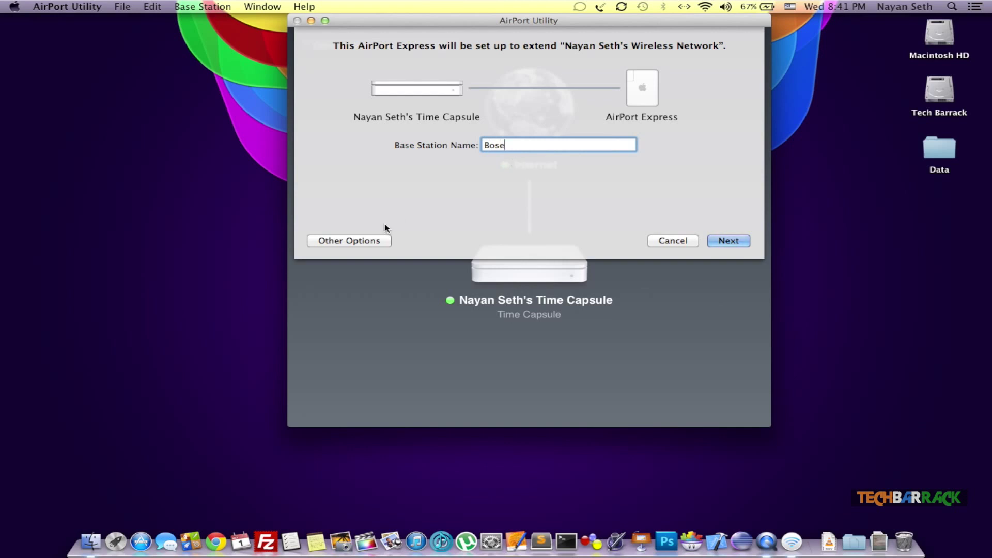
left_click(368, 242)
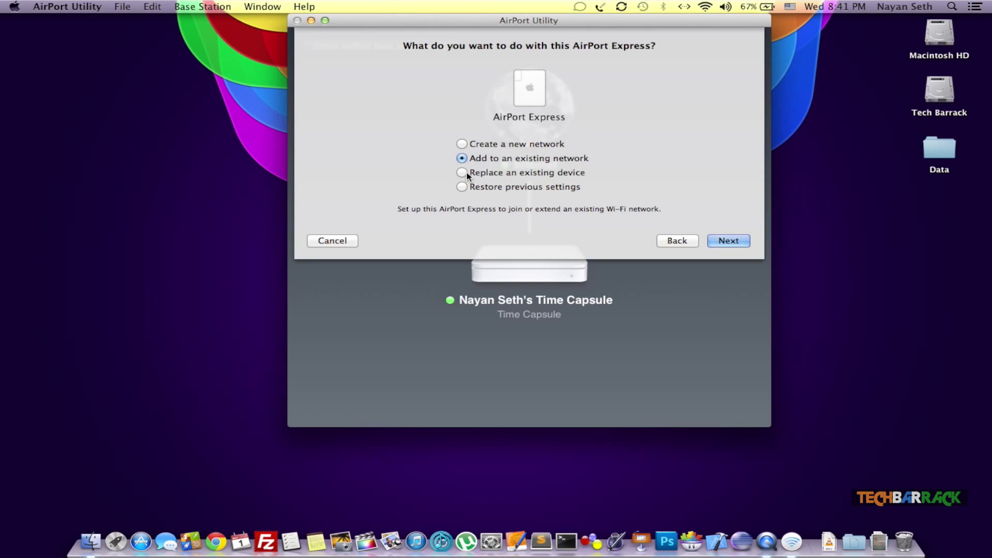
left_click(734, 246)
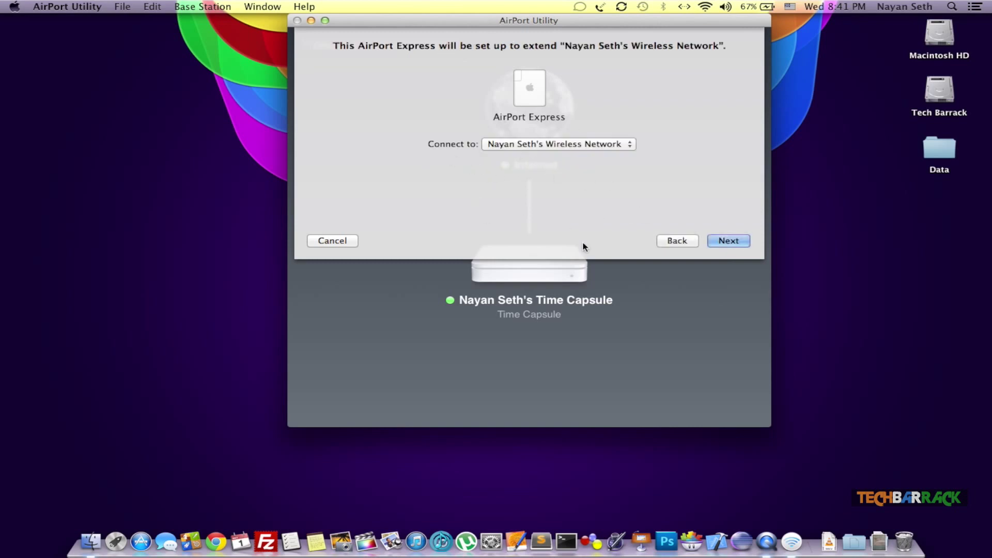
left_click(523, 146)
left_click(523, 145)
left_click(733, 243)
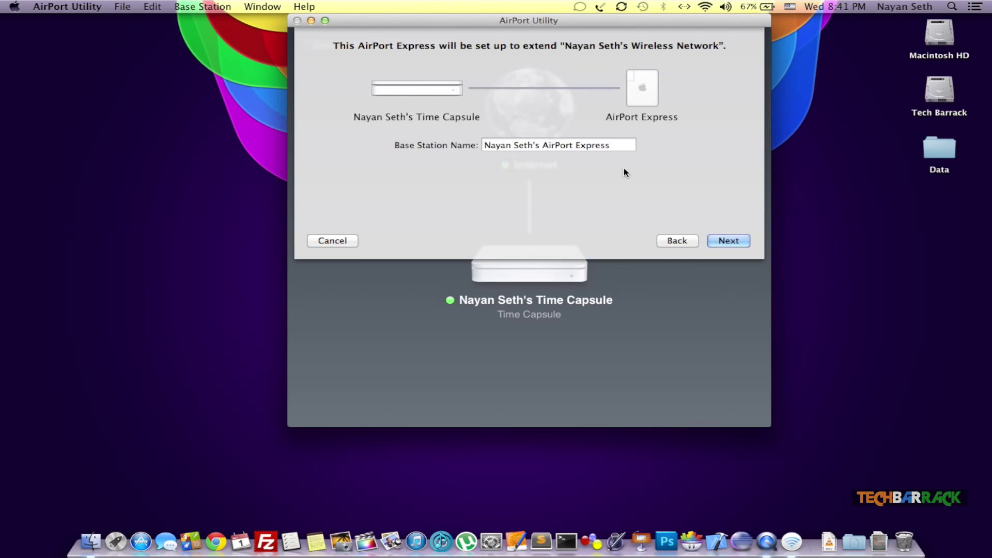
Name the base station Bose and complete the AirPort Express setup.
triple_click(564, 144)
type("Bose")
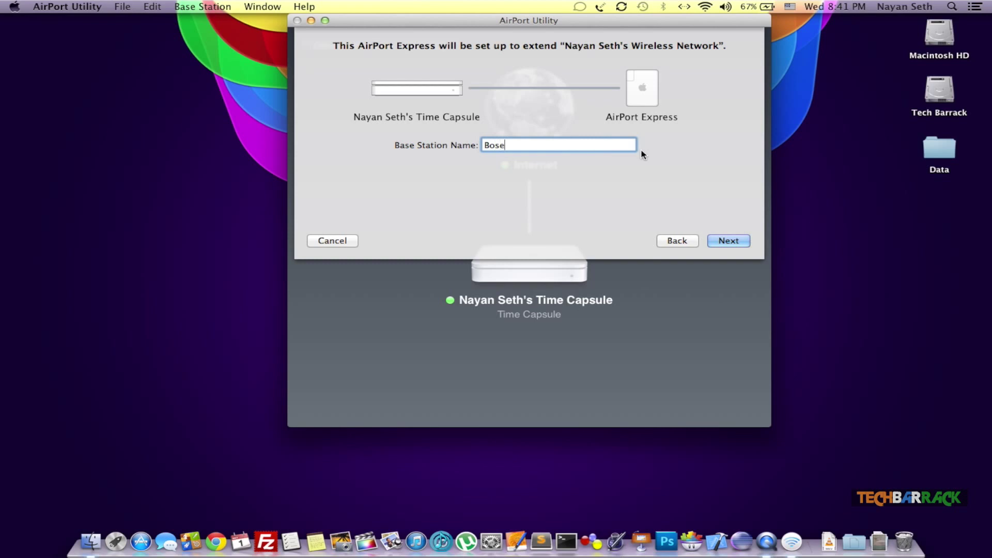
left_click(749, 241)
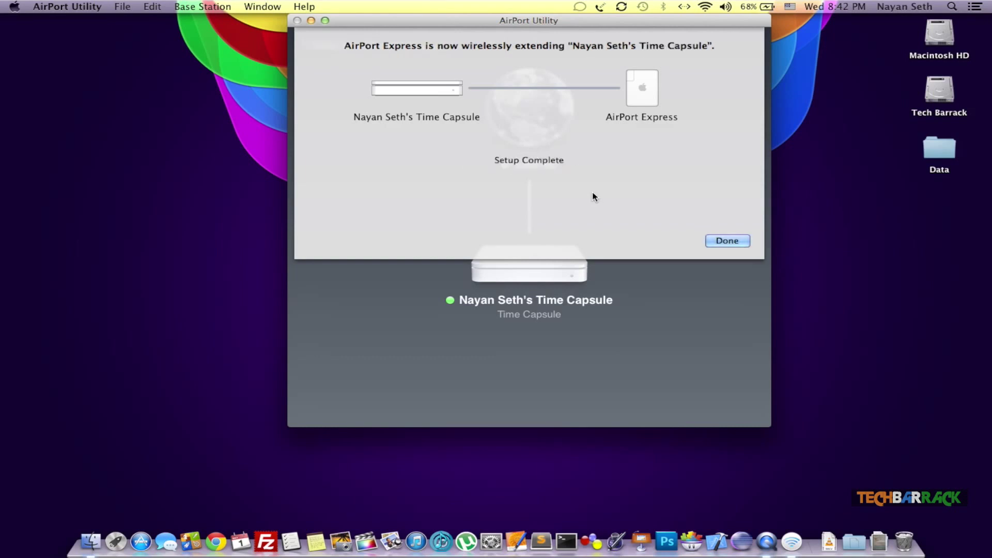
left_click(738, 242)
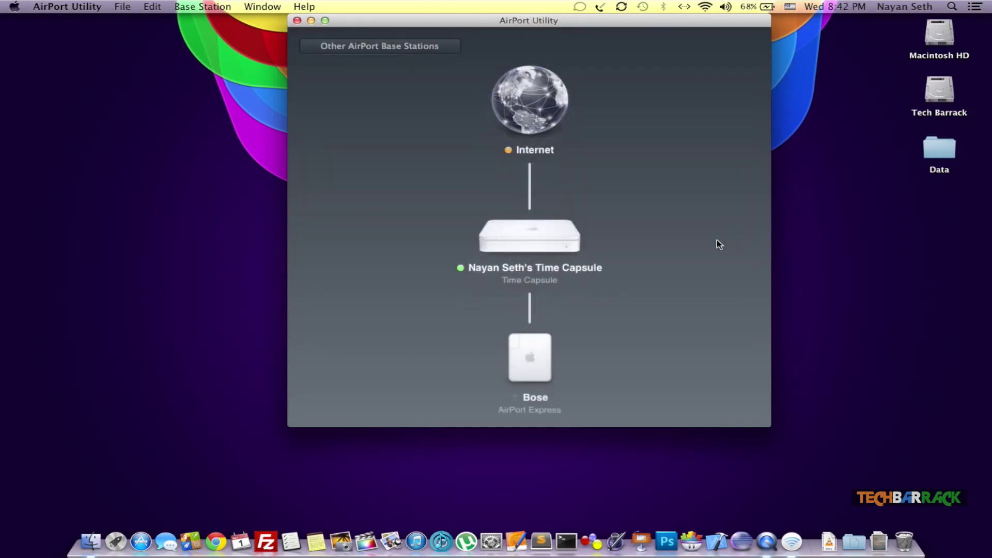
Open the settings of the Bose AirPort Express for editing and review its base station and Internet settings.
left_click(549, 363)
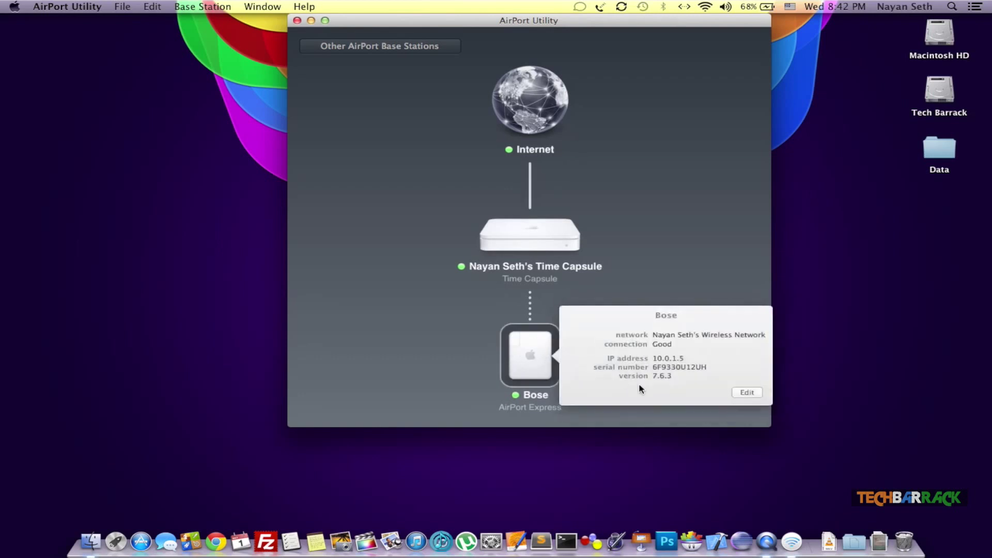
left_click(750, 395)
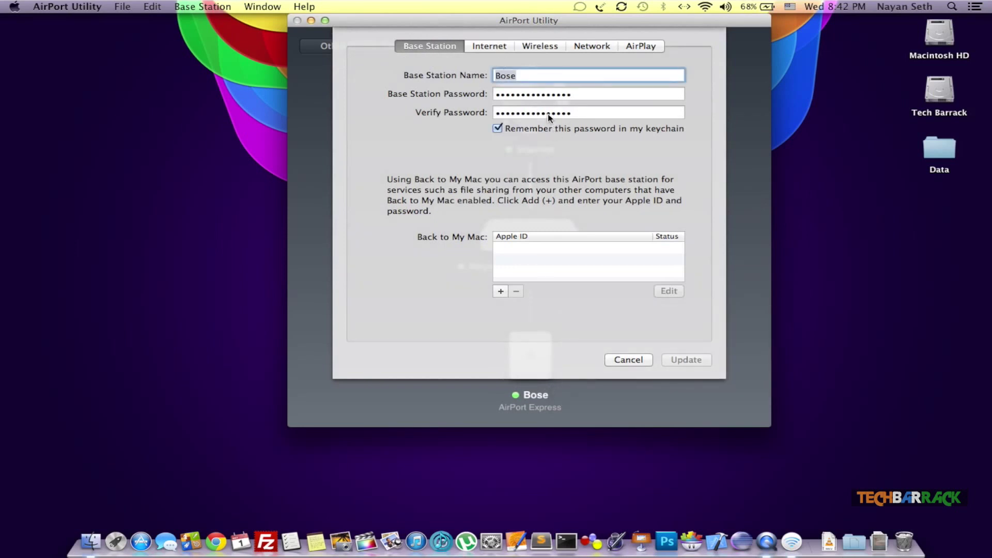
left_click(488, 47)
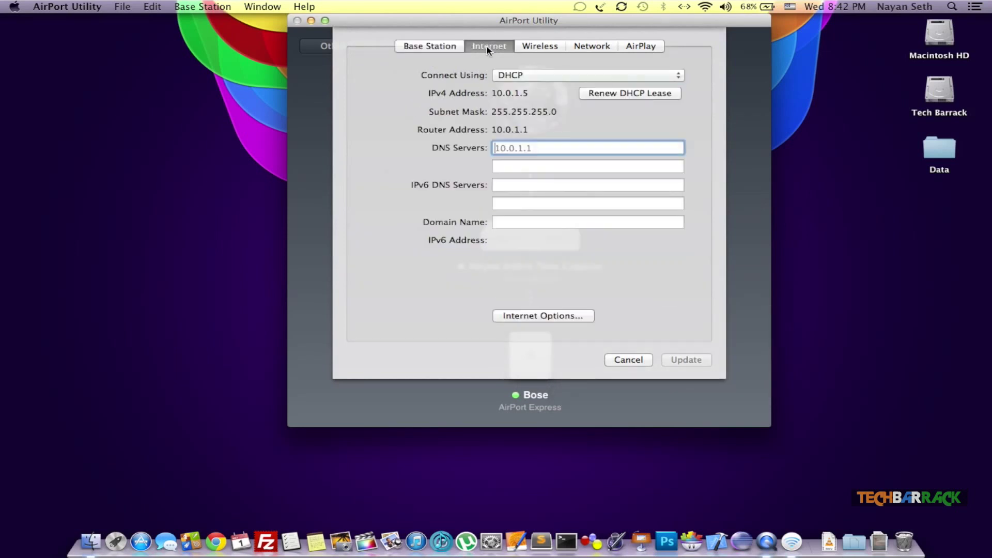
Set the Bose base station's network mode to Join a wireless network, check its AirPlay settings and update it.
left_click(545, 48)
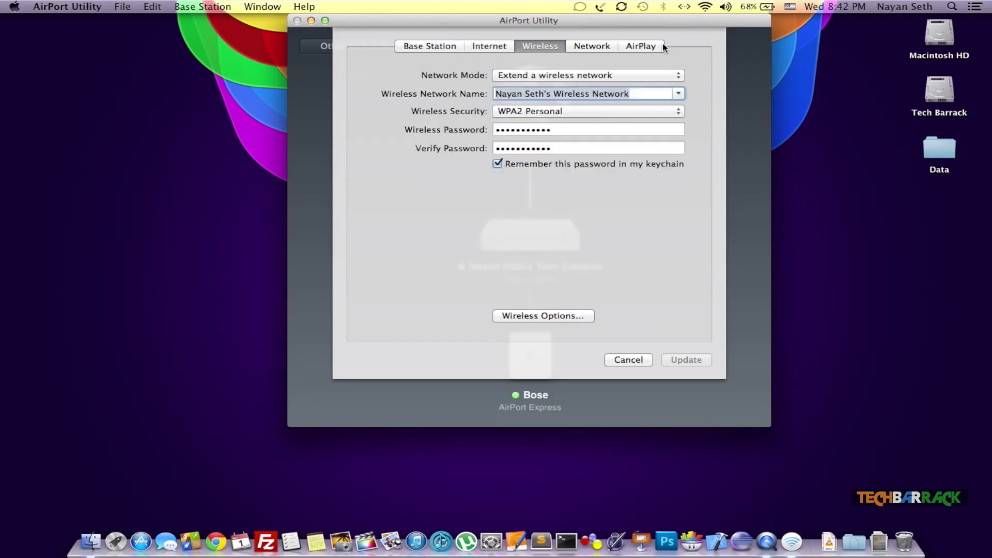
left_click(583, 74)
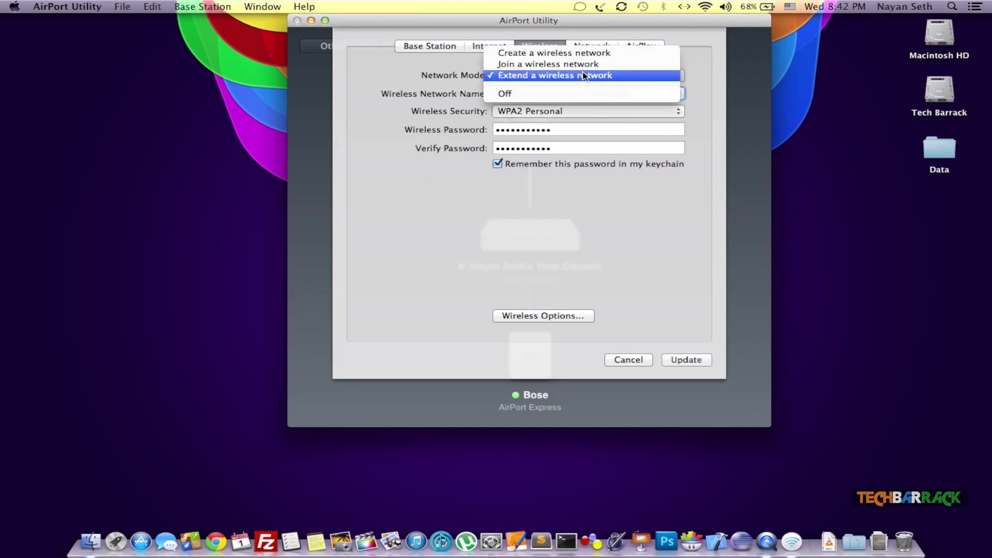
left_click(427, 76)
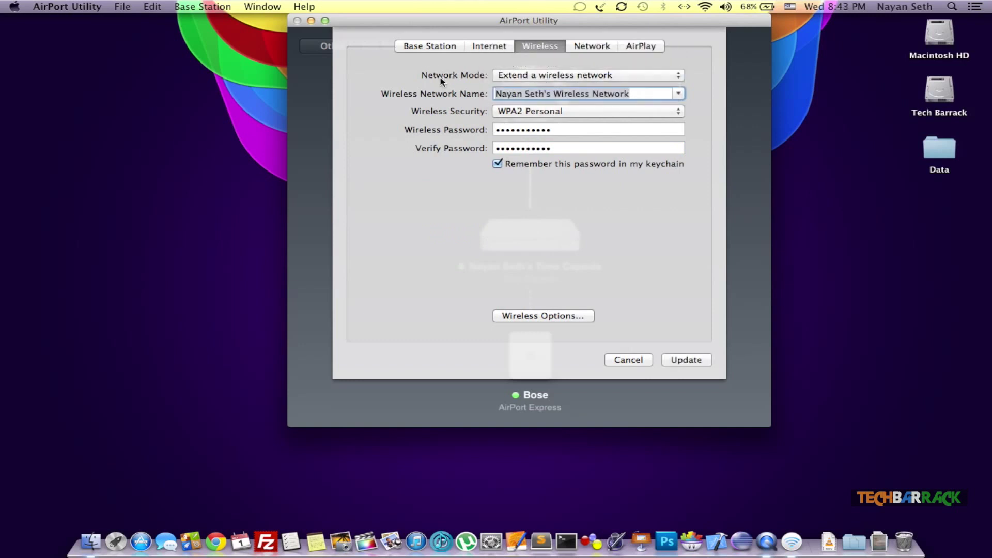
left_click(513, 73)
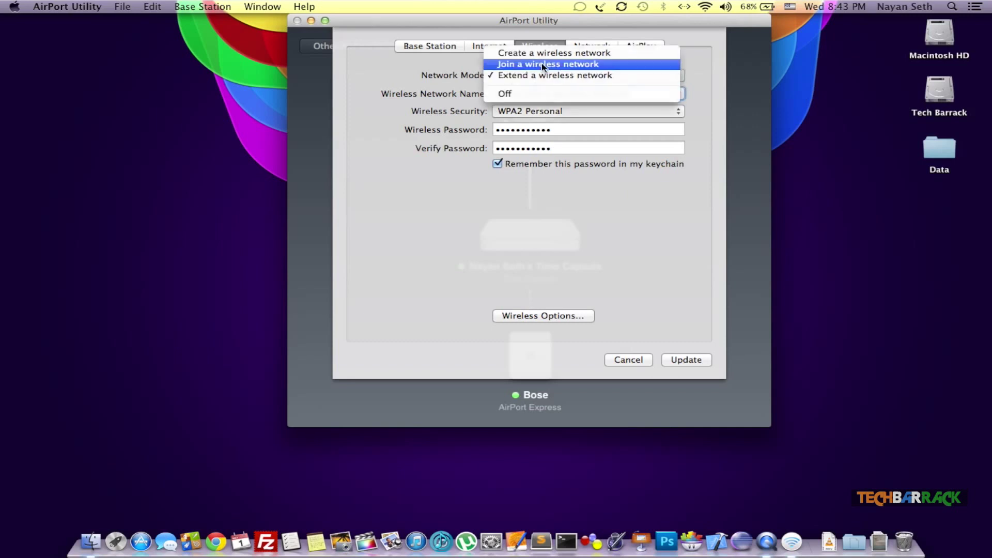
left_click(541, 64)
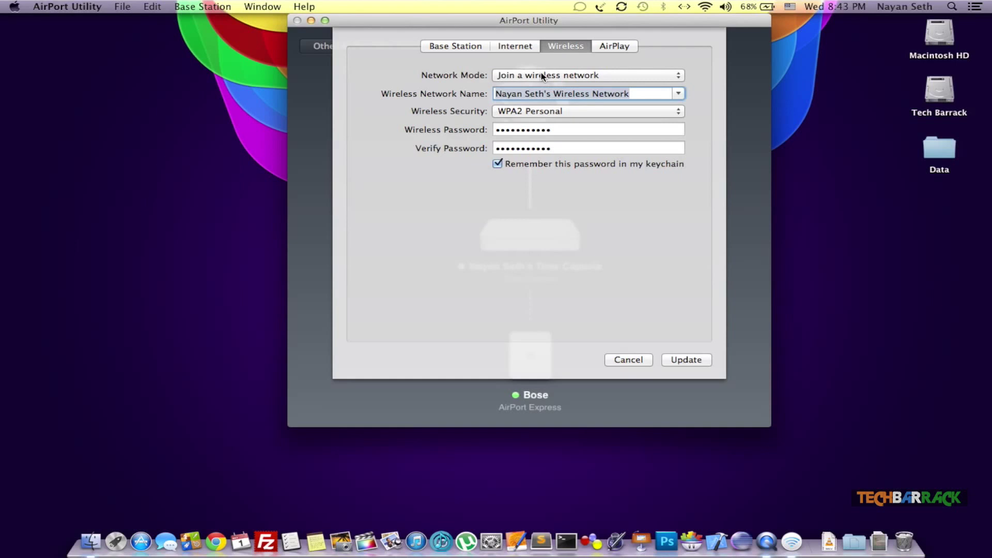
left_click(606, 48)
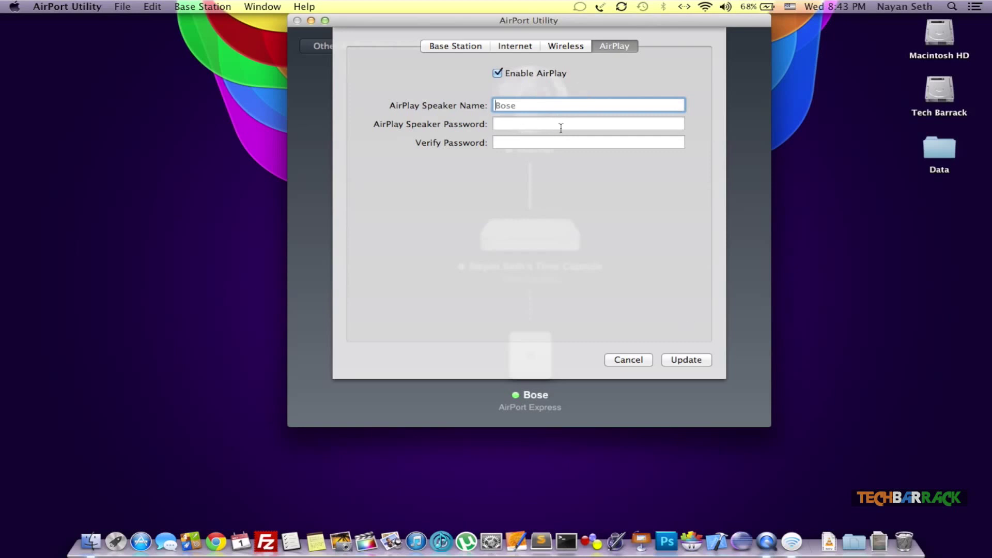
left_click(688, 361)
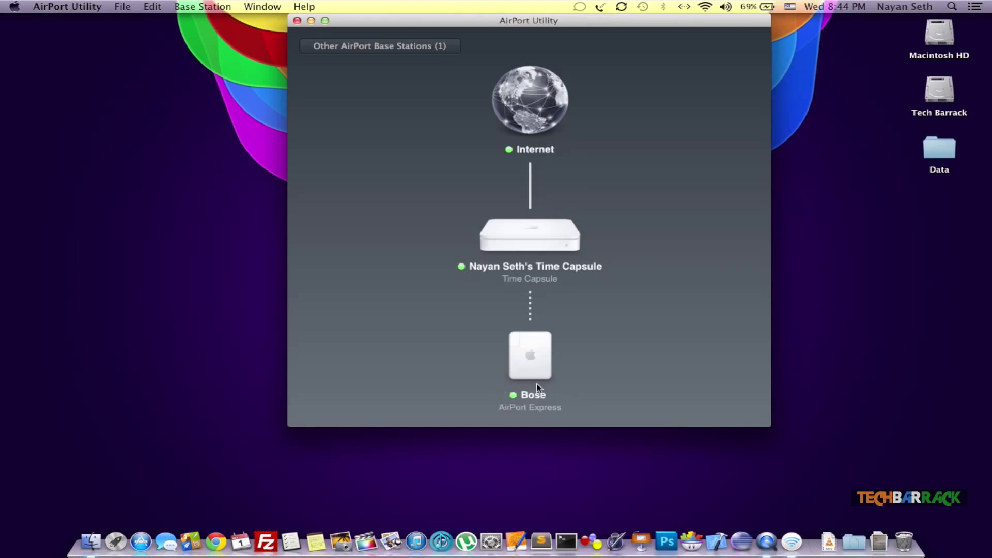
Review the Bose AirPort Express's wireless settings, including its network name choices, and its AirPlay settings, then close them without changes.
left_click(536, 351)
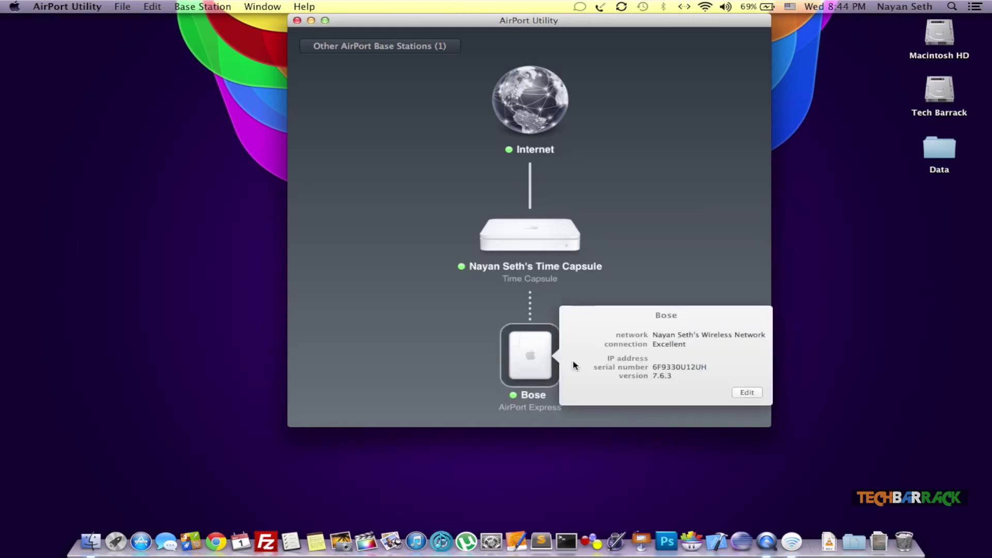
left_click(747, 393)
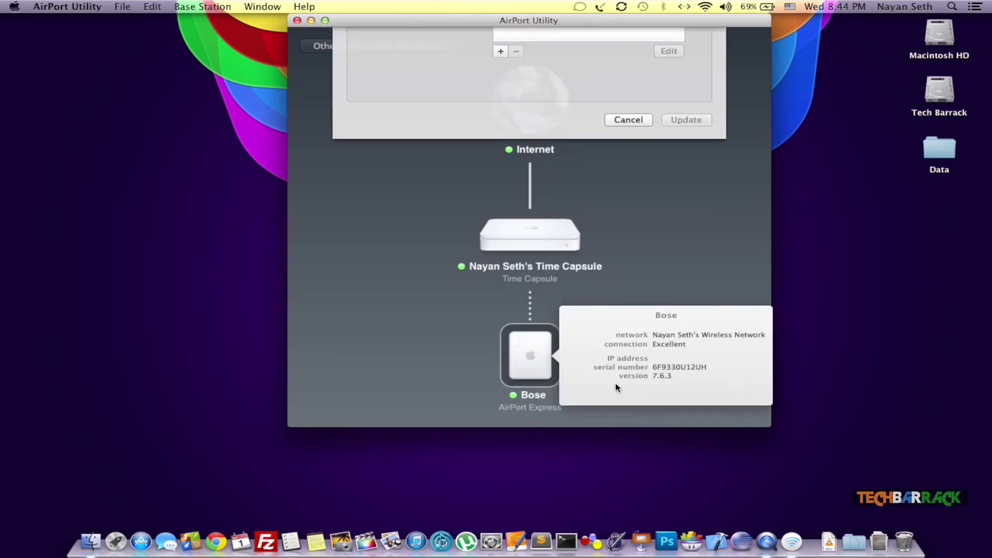
left_click(513, 47)
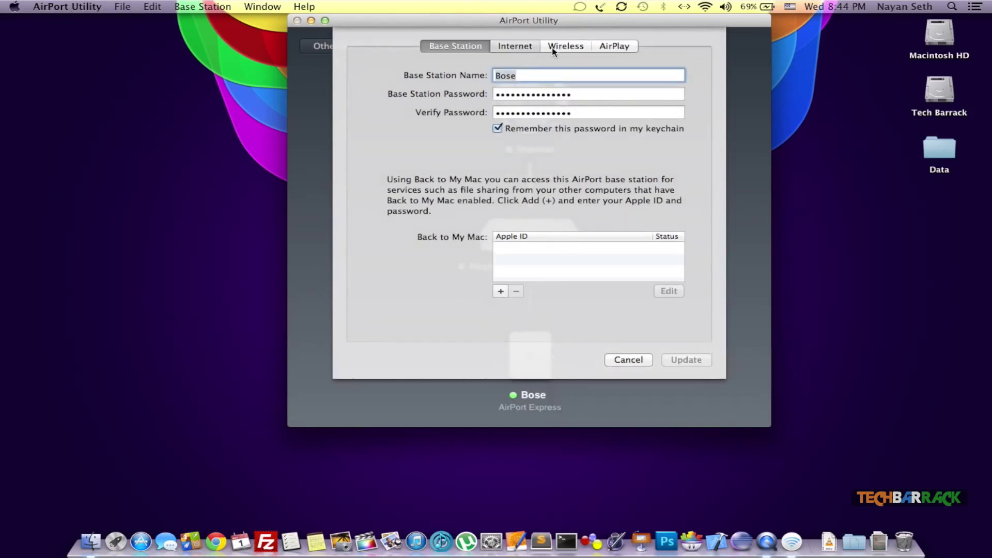
left_click(561, 47)
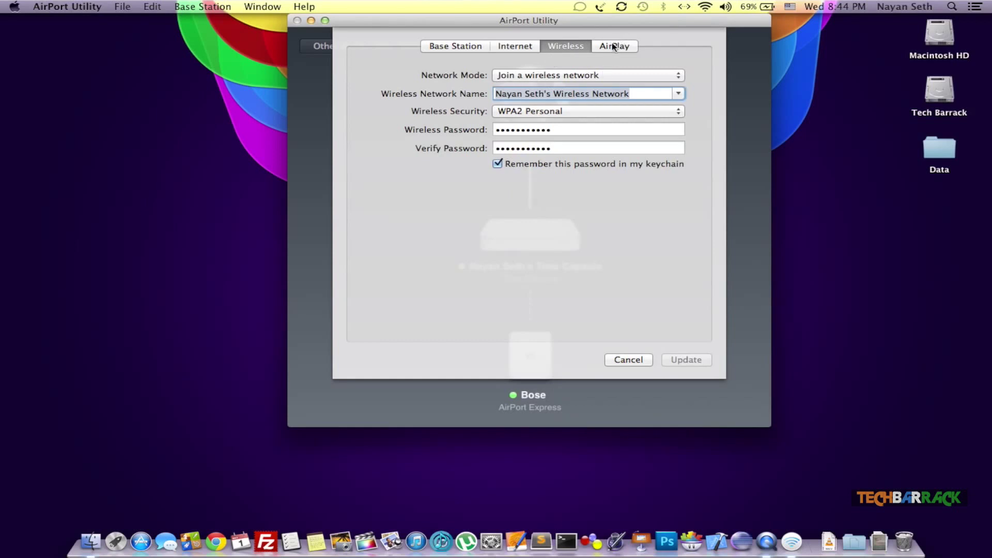
left_click(679, 93)
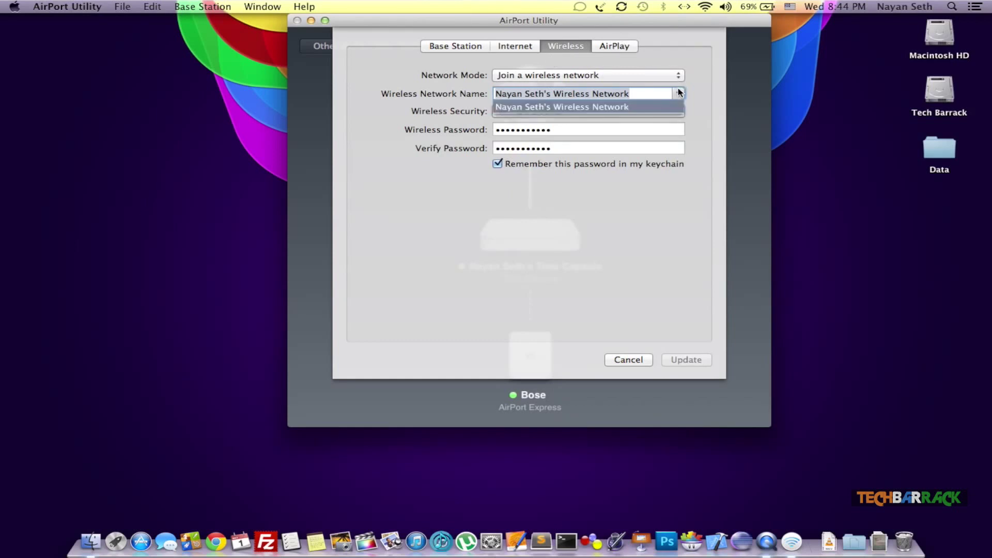
left_click(680, 93)
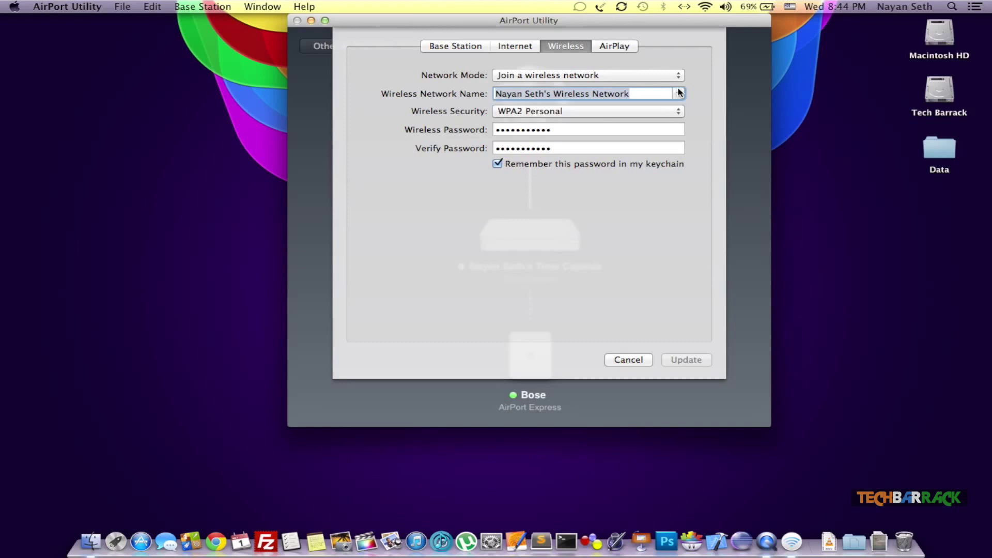
left_click(619, 47)
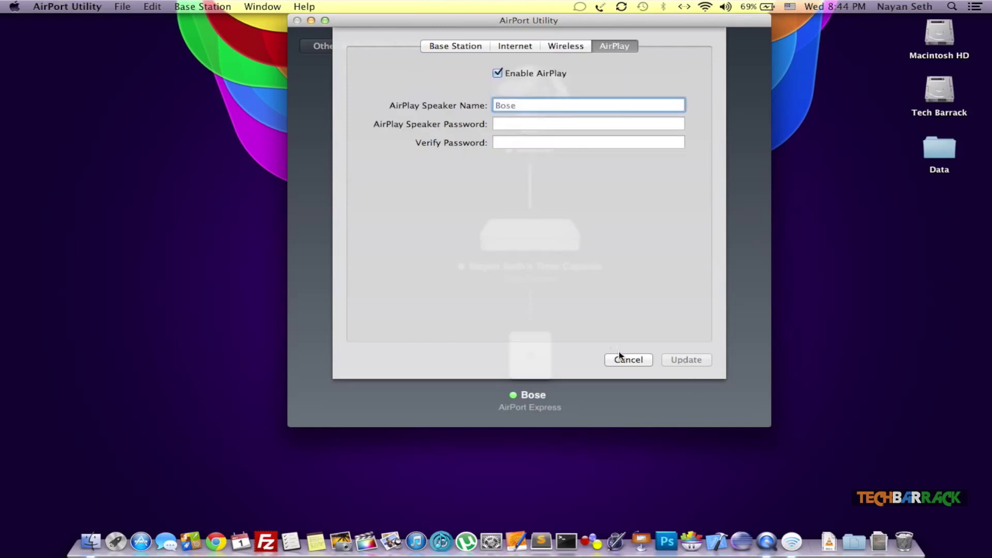
key("Escape")
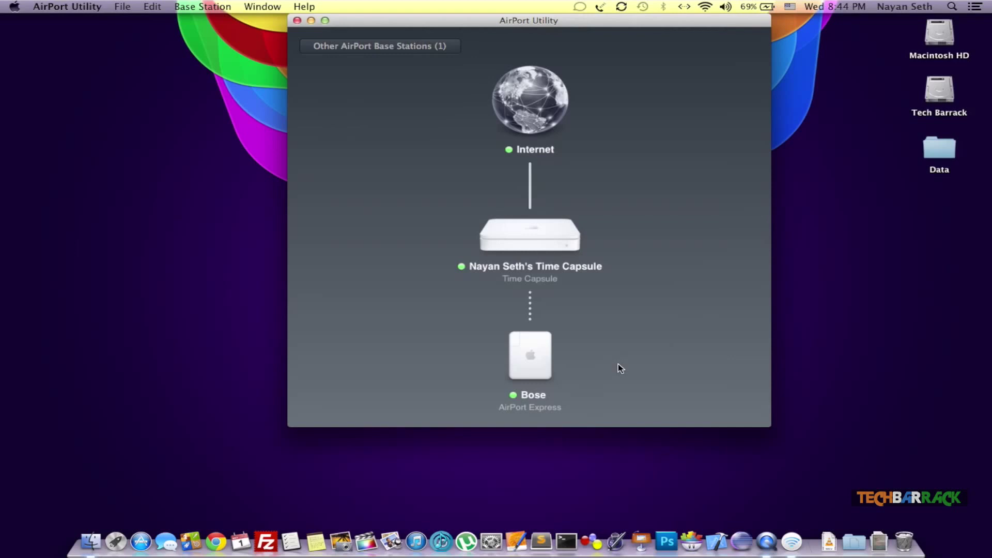